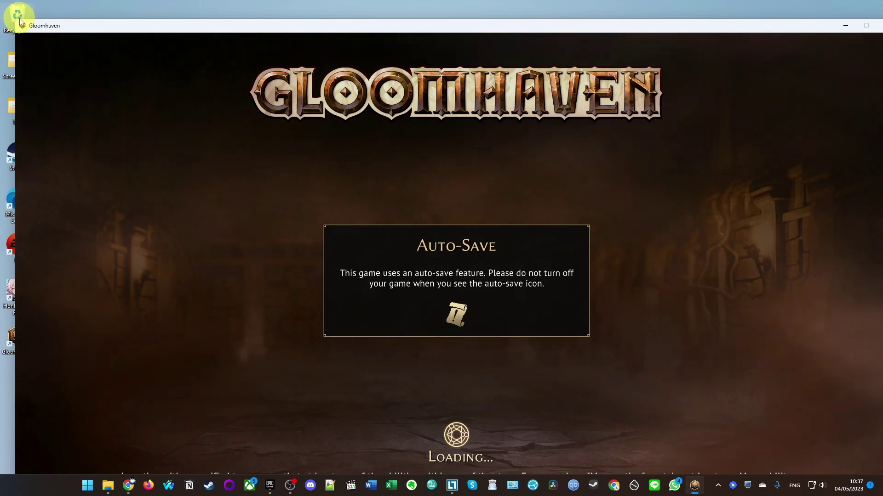
- Move the stuck Gloomhaven loading window, check the Epic library, and restore the game window
{"action": "left_click_drag", "start_coordinate": [153, 28], "coordinate": [193, 48]}
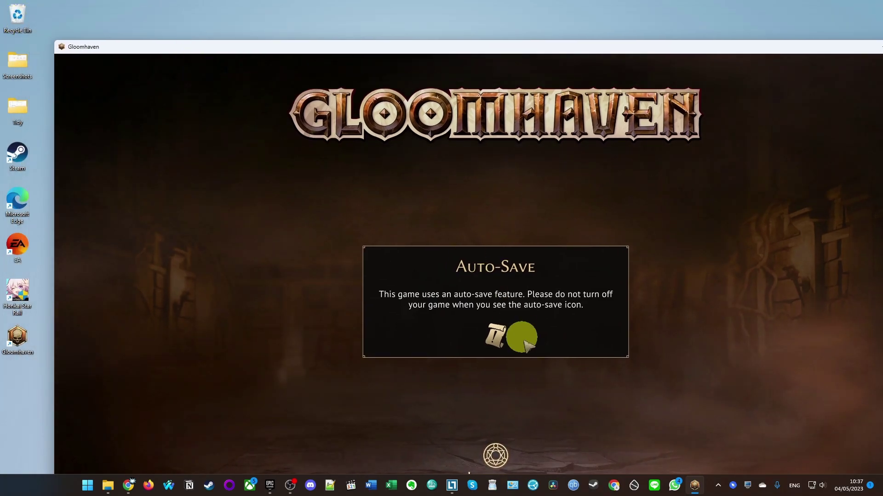
{"action": "left_click", "coordinate": [268, 486]}
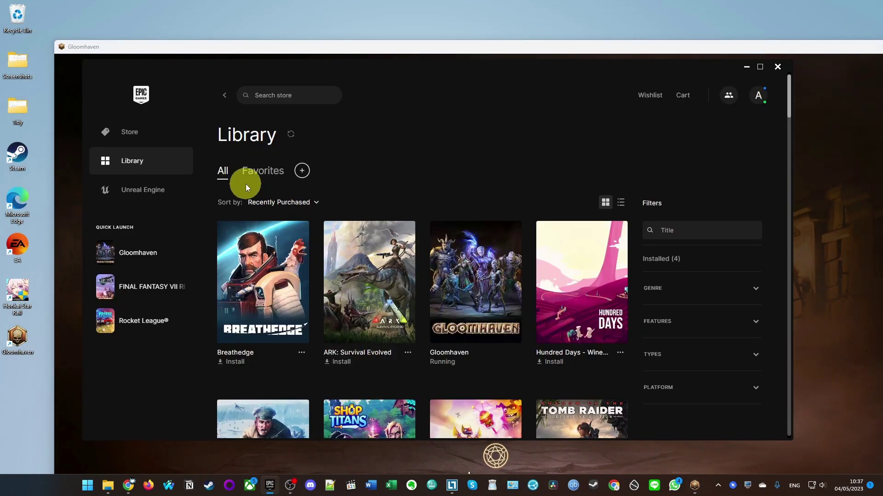
{"action": "left_click", "coordinate": [849, 181]}
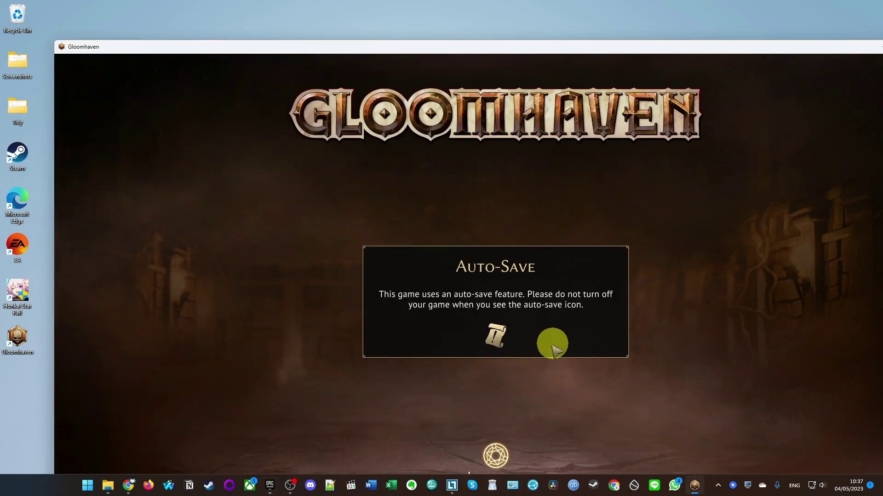
{"action": "left_click_drag", "start_coordinate": [519, 52], "coordinate": [497, 13]}
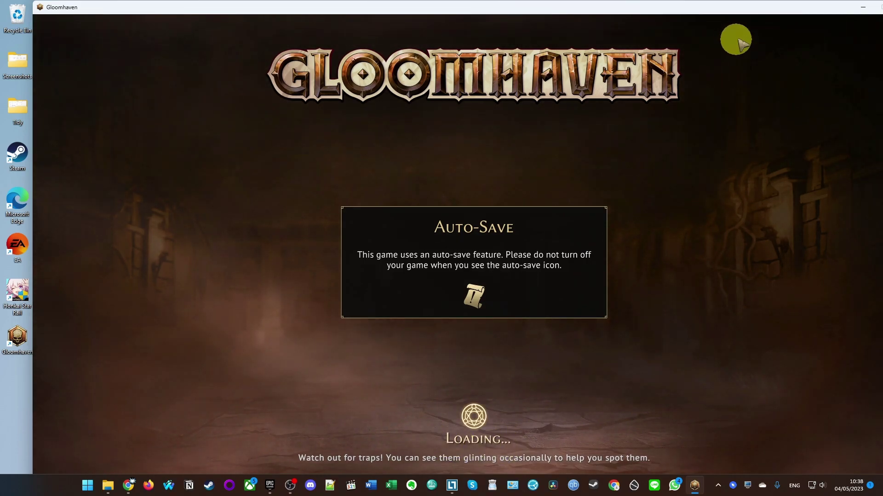
{"action": "double_click", "coordinate": [758, 9]}
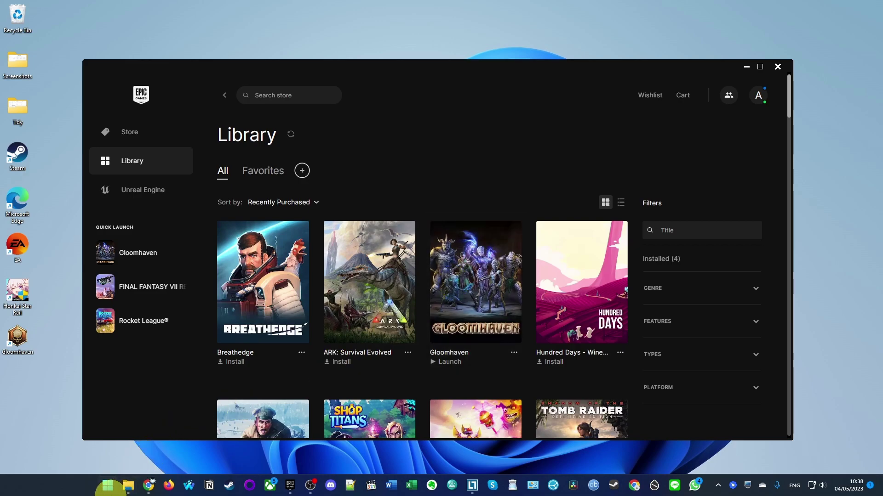
- Launch GH.exe from the Gloomhaven install folder with Run as administrator
{"action": "left_click", "coordinate": [127, 486]}
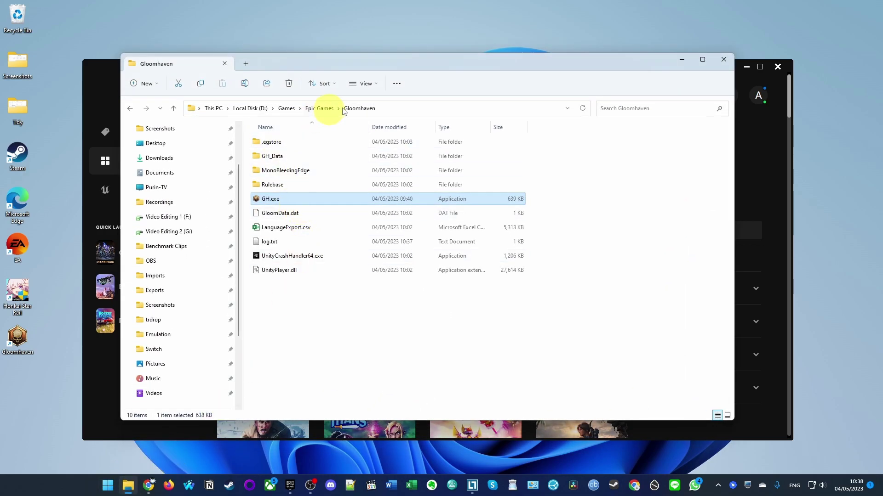
{"action": "left_click", "coordinate": [334, 352]}
{"action": "left_click", "coordinate": [269, 200]}
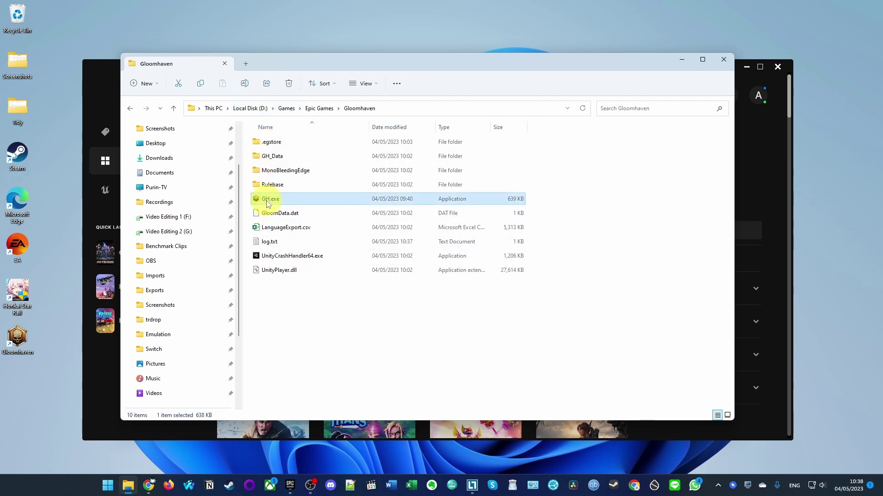
{"action": "right_click", "coordinate": [268, 203]}
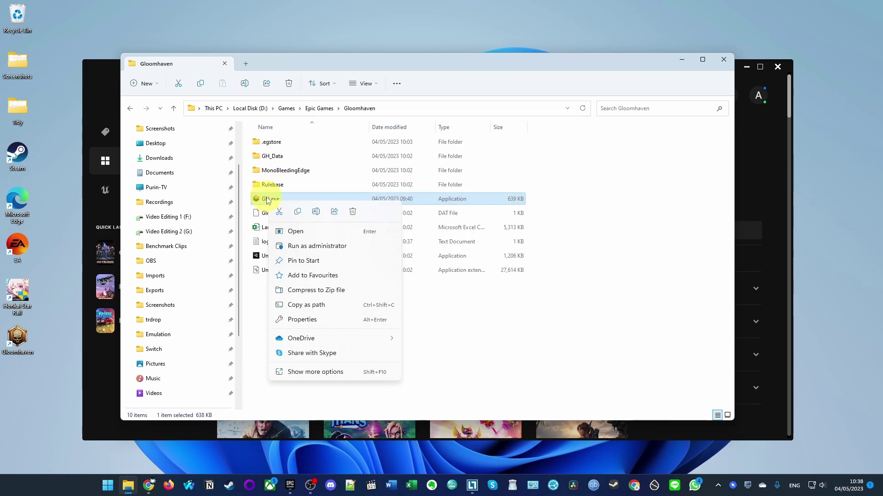
{"action": "left_click", "coordinate": [346, 247]}
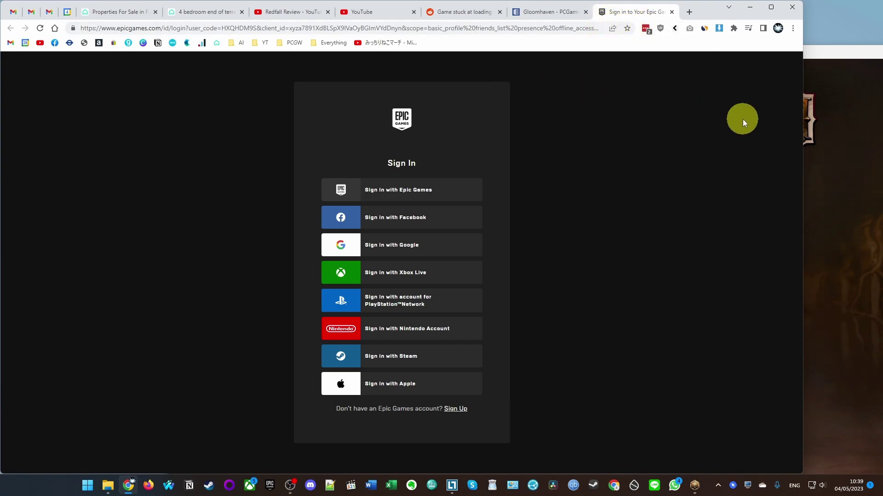
- Place the browser beside the game window and choose Sign in with Epic Games
{"action": "left_click_drag", "start_coordinate": [802, 141], "coordinate": [492, 141]}
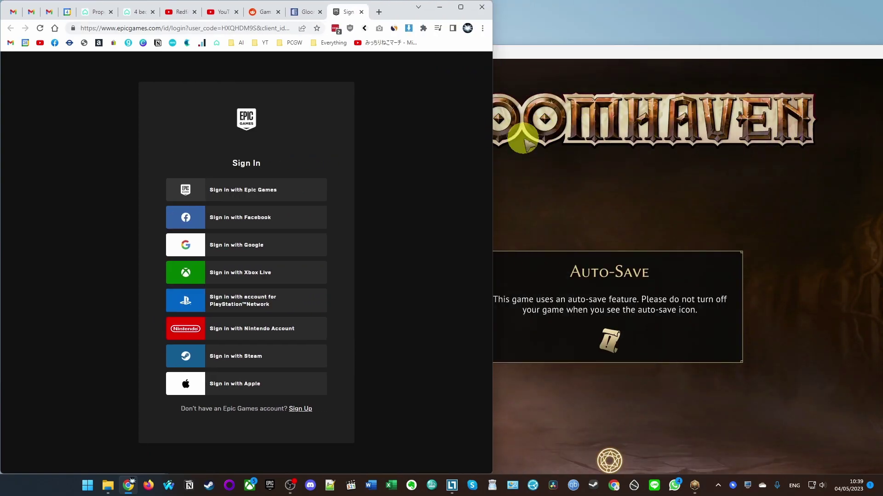
{"action": "left_click_drag", "start_coordinate": [497, 52], "coordinate": [512, 70]}
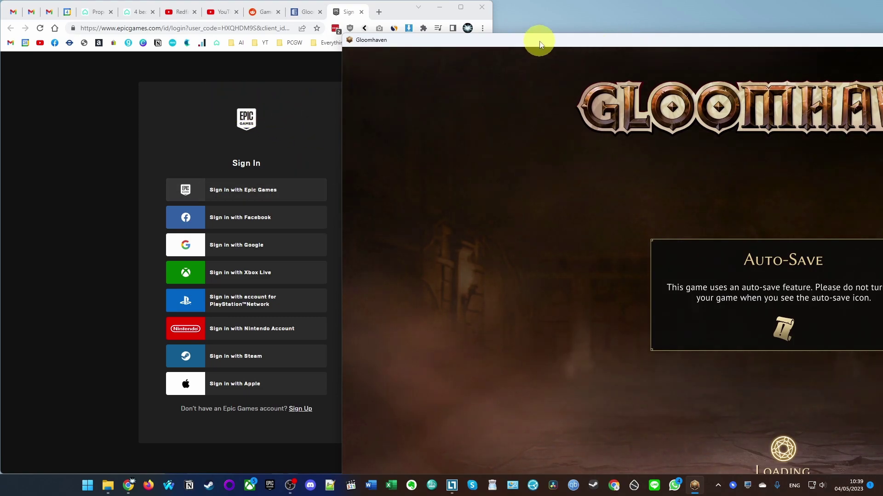
{"action": "left_click_drag", "start_coordinate": [541, 40], "coordinate": [431, 35]}
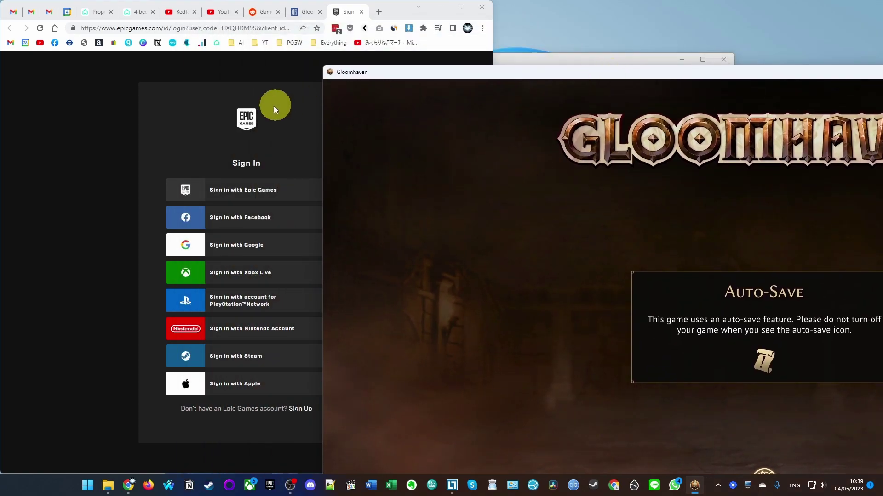
{"action": "left_click", "coordinate": [226, 200]}
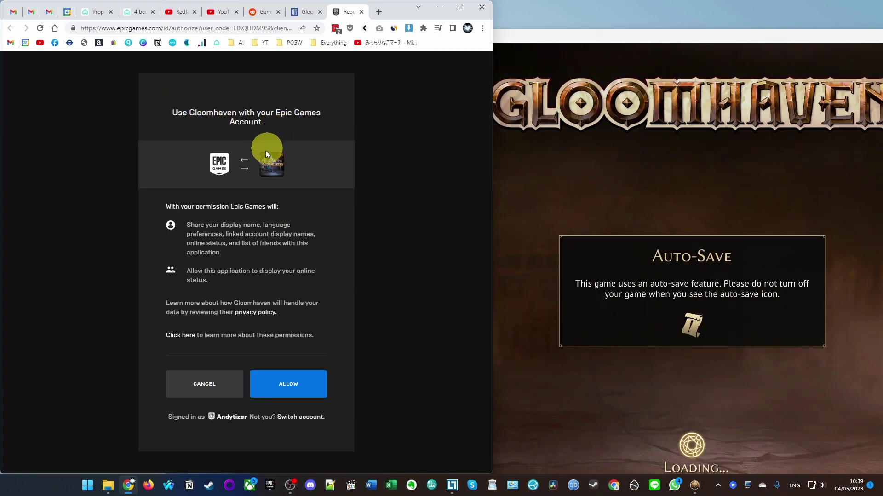
- Approve the 'Use Gloomhaven with your Epic Games Account' request with Allow
{"action": "left_click", "coordinate": [287, 383]}
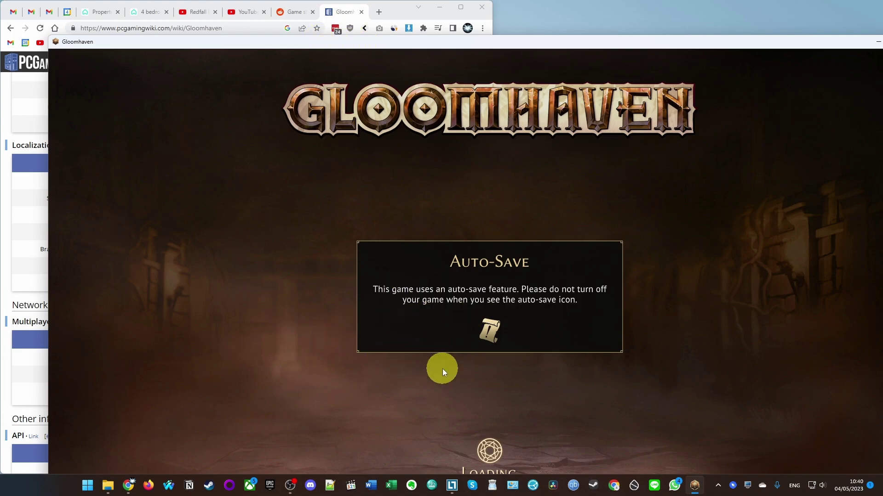
{"action": "mouse_move", "coordinate": [695, 486]}
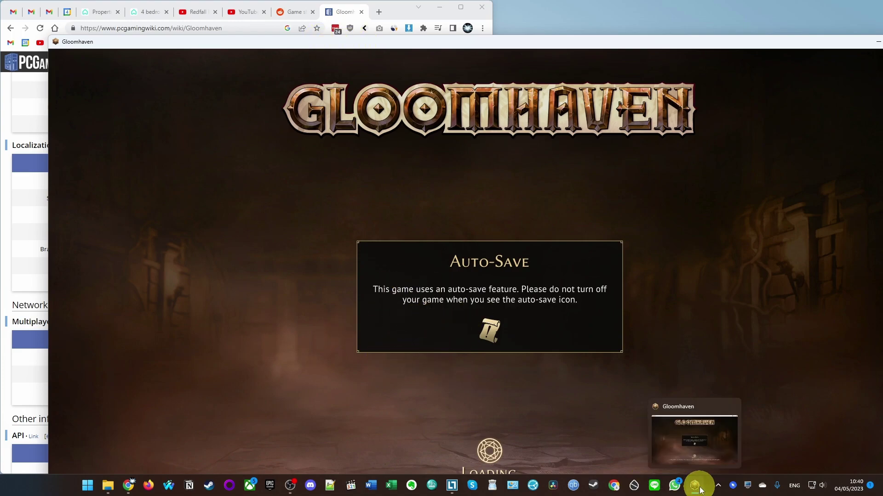
- Move the Not Responding game window aside and relaunch GH.exe as administrator
{"action": "mouse_move", "coordinate": [387, 41]}
{"action": "left_mouse_down"}
{"action": "mouse_move", "coordinate": [338, 69]}
{"action": "mouse_move", "coordinate": [327, 63]}
{"action": "left_mouse_up"}
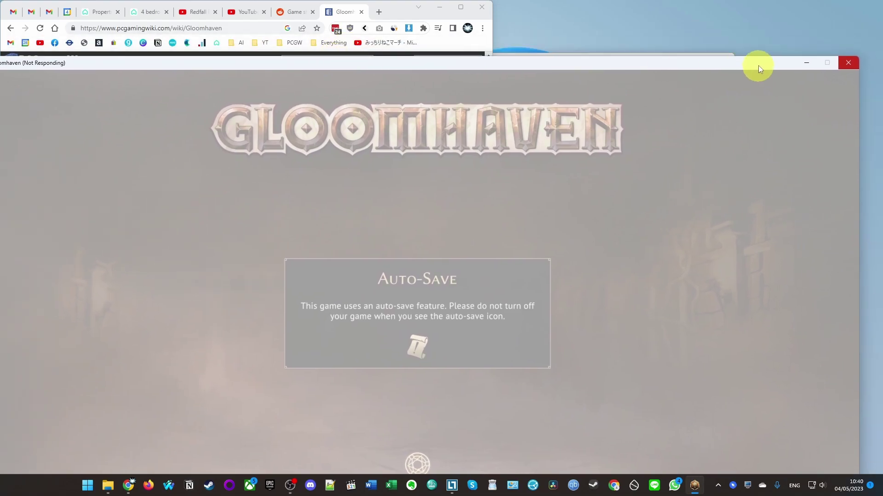
{"action": "left_click_drag", "start_coordinate": [757, 66], "coordinate": [656, 63]}
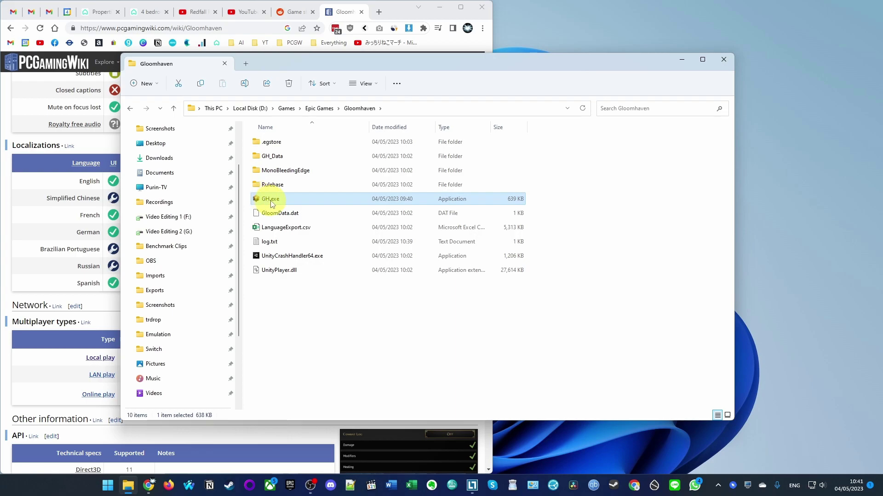
{"action": "right_click", "coordinate": [270, 199]}
{"action": "left_click", "coordinate": [308, 248]}
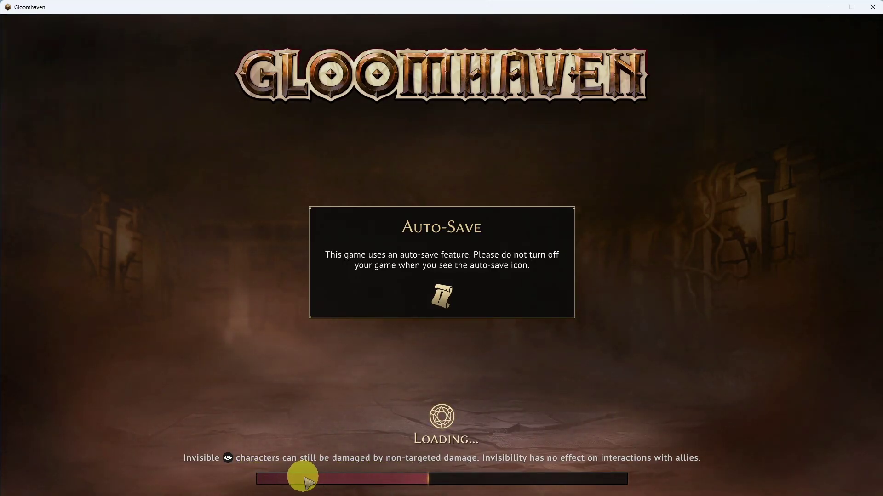
- Open and close the Start menu, returning to the fullscreen loading screen
{"action": "key", "text": "super"}
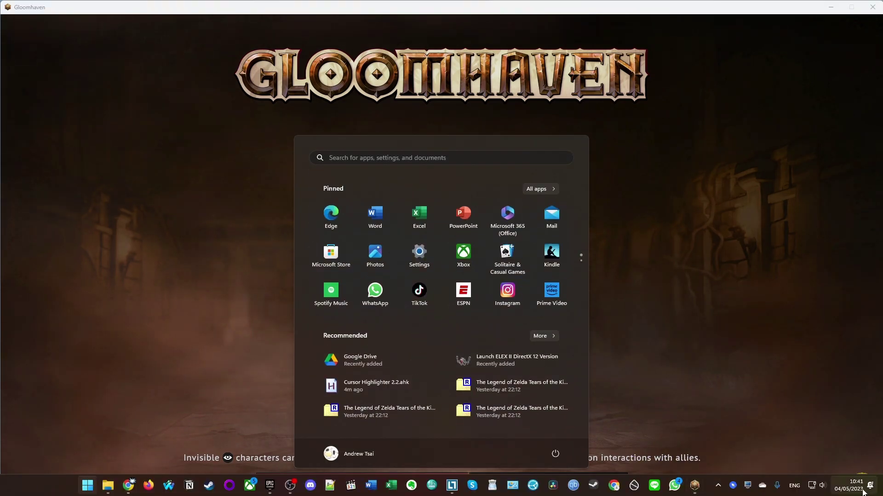
{"action": "key", "text": "super"}
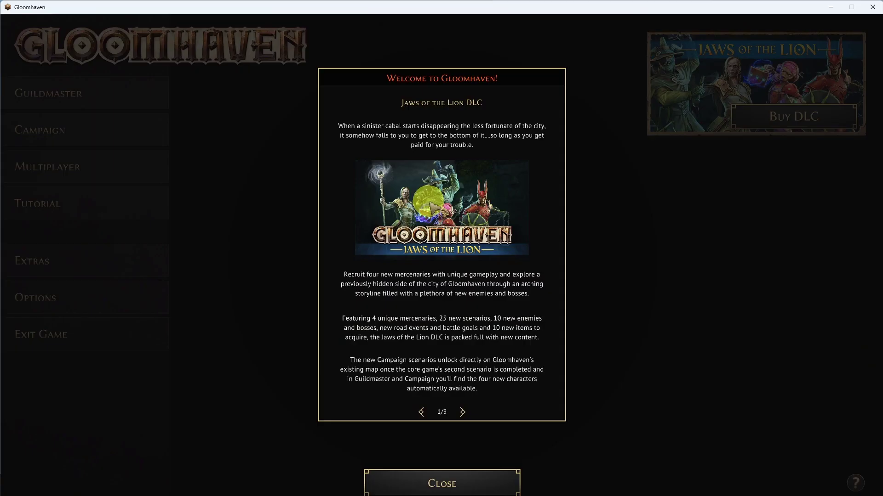
- Close the Jaws of the Lion welcome notice and switch the game to windowed mode (Alt+Enter)
{"action": "left_click_drag", "start_coordinate": [401, 8], "coordinate": [439, 32]}
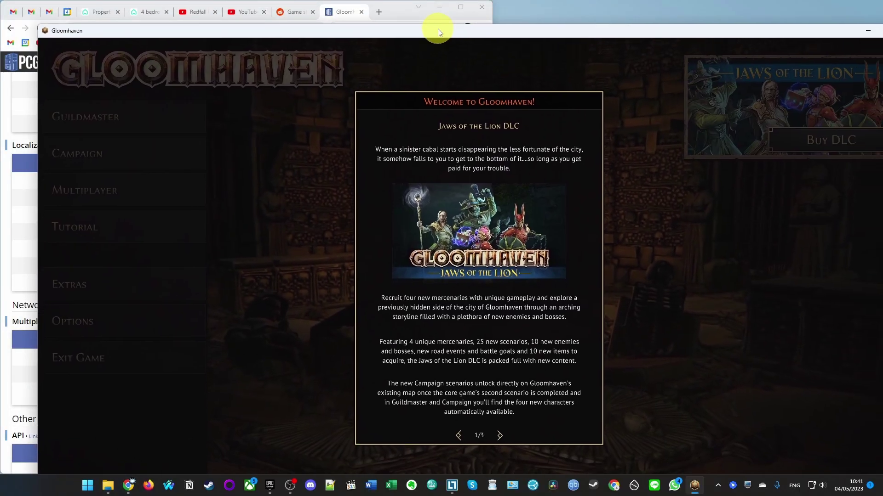
{"action": "double_click", "coordinate": [439, 32]}
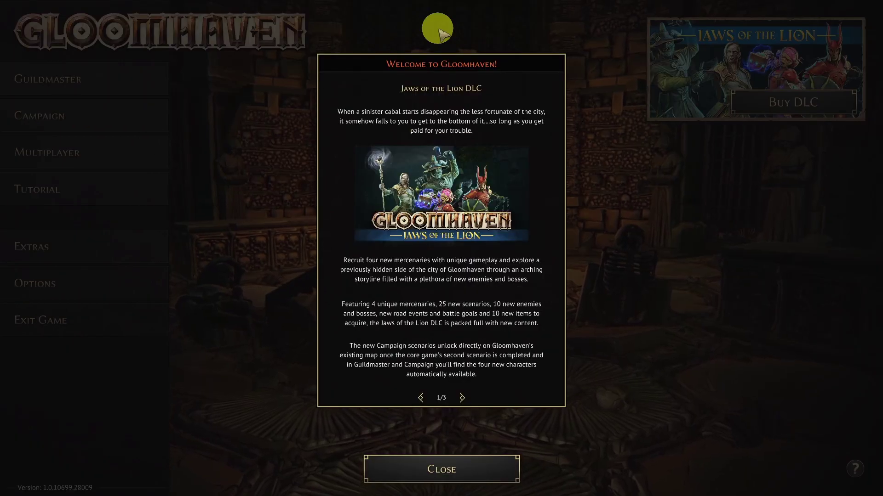
{"action": "left_click", "coordinate": [447, 468]}
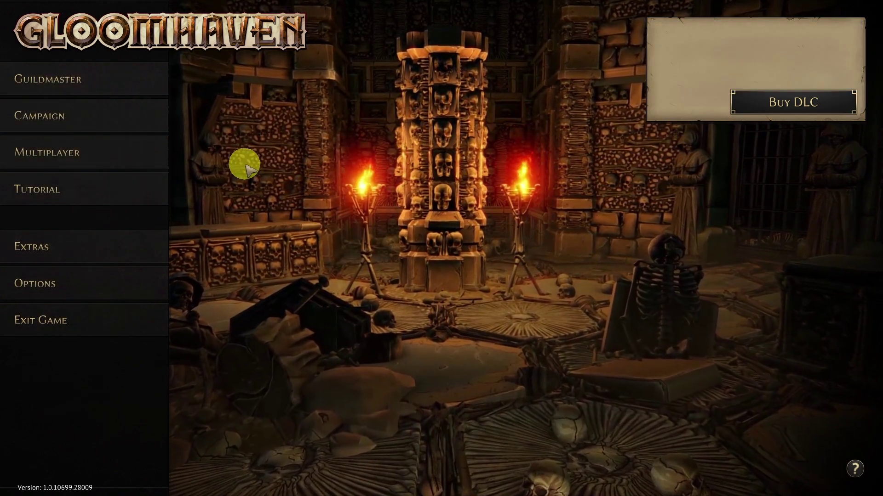
{"action": "key", "text": "alt+Return"}
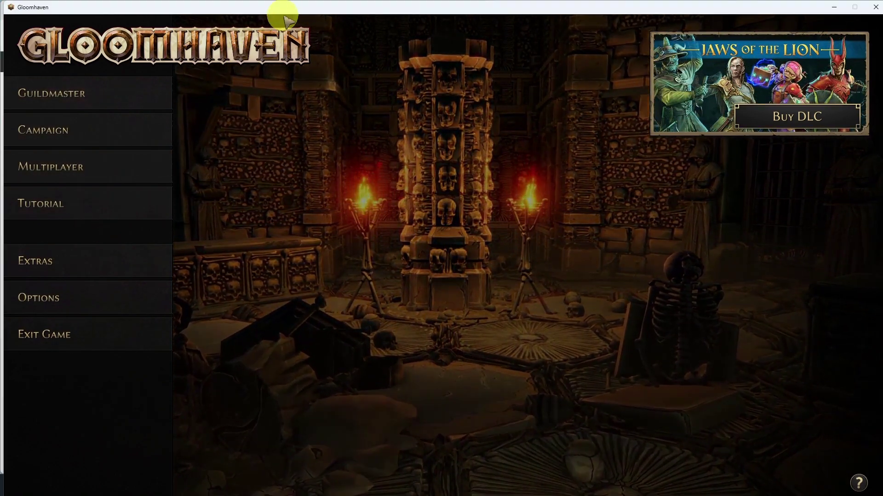